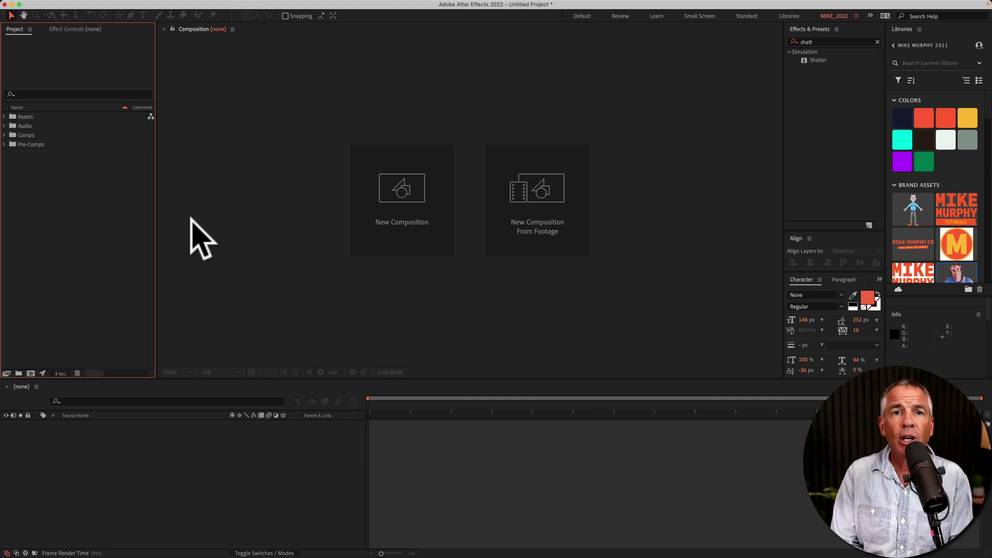
Start a new project with File > New > New Project
click(81, 6)
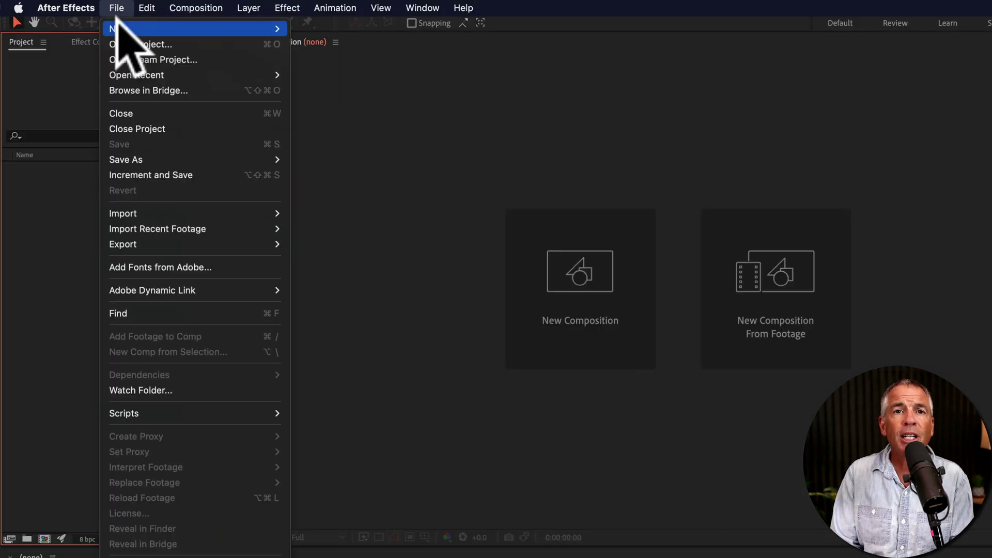
mouse_move(199, 20)
click(321, 28)
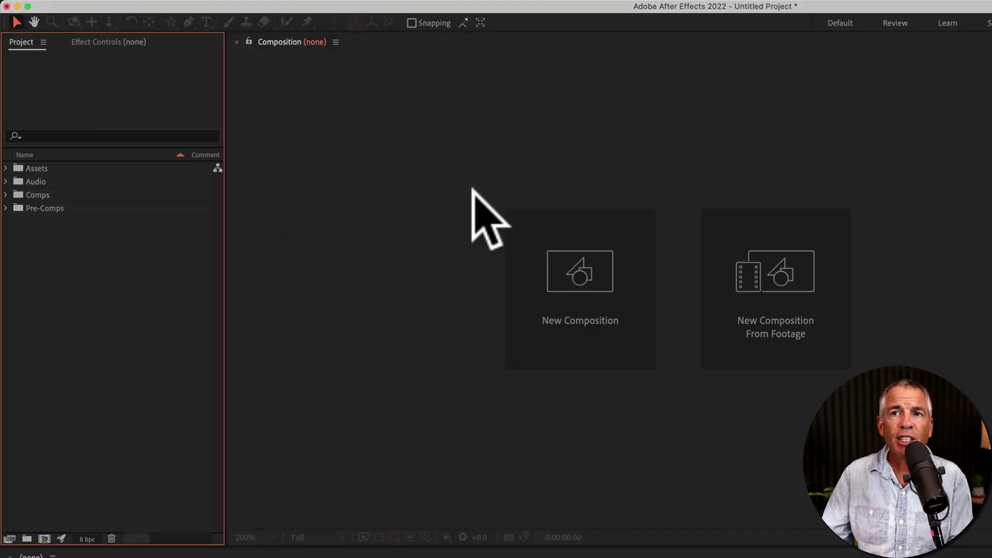
Select the four starter folders, then expand Assets and its Logos subfolder
drag(144, 301, 27, 155)
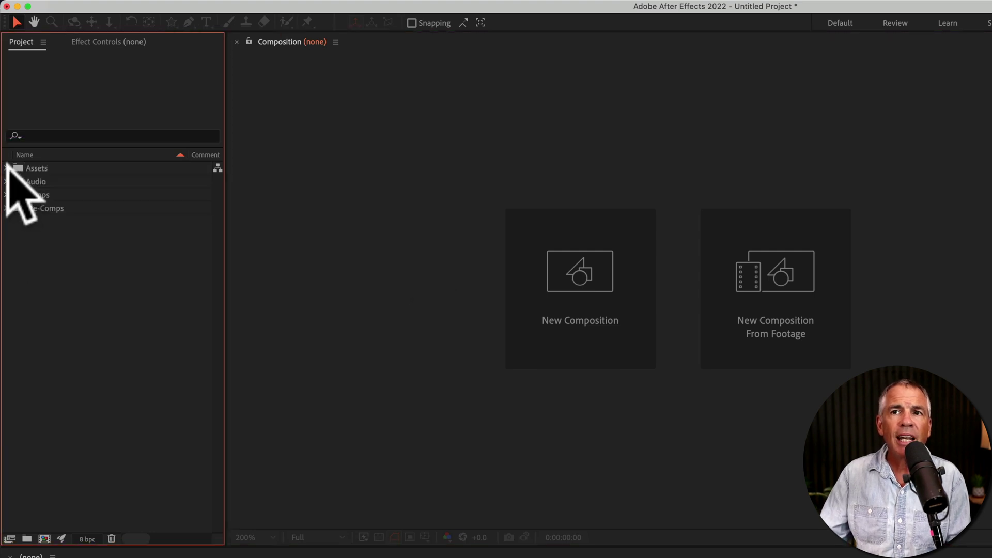
click(6, 169)
click(18, 222)
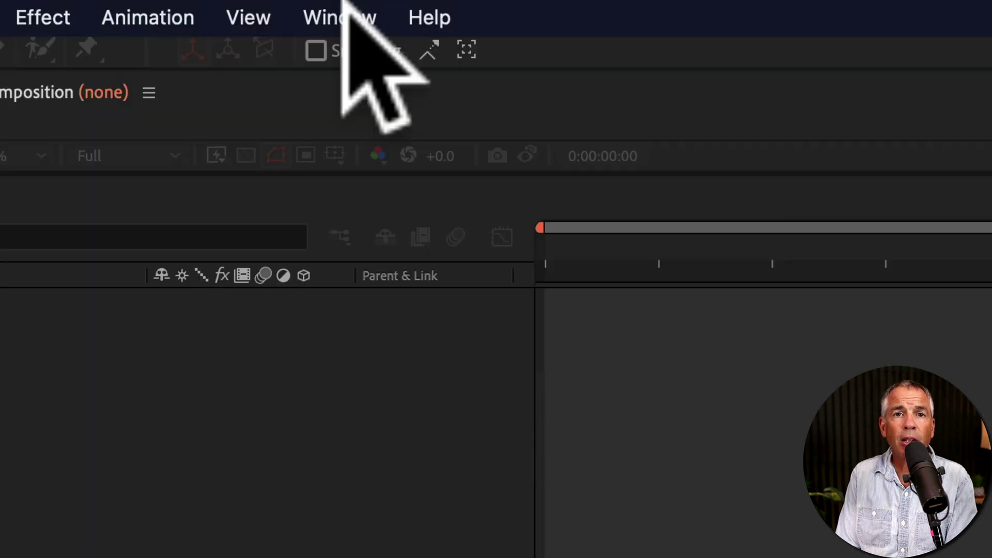
Show the Project panel from the Window menu
click(293, 6)
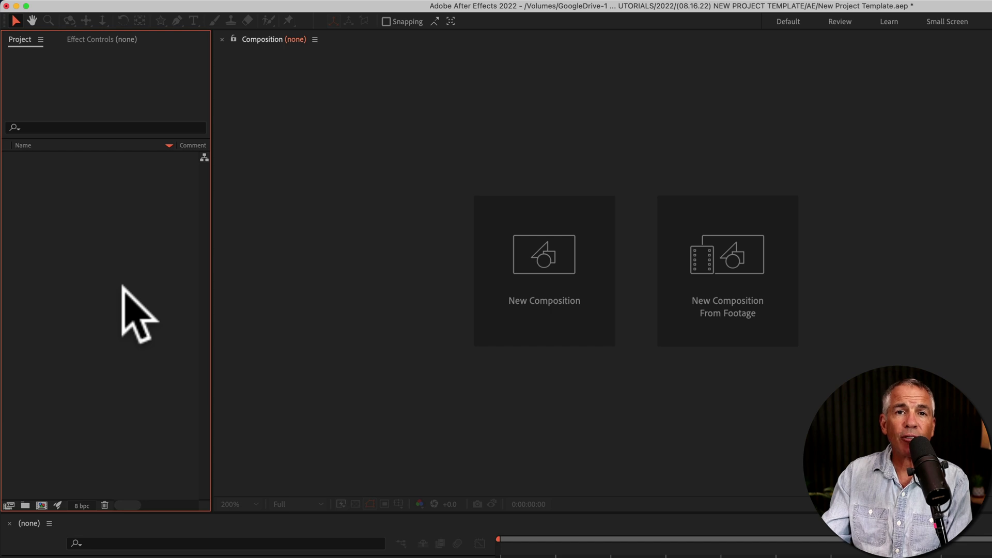
Import seven mp3 tracks and drop them into a new Untitled 1 folder
right_click(76, 241)
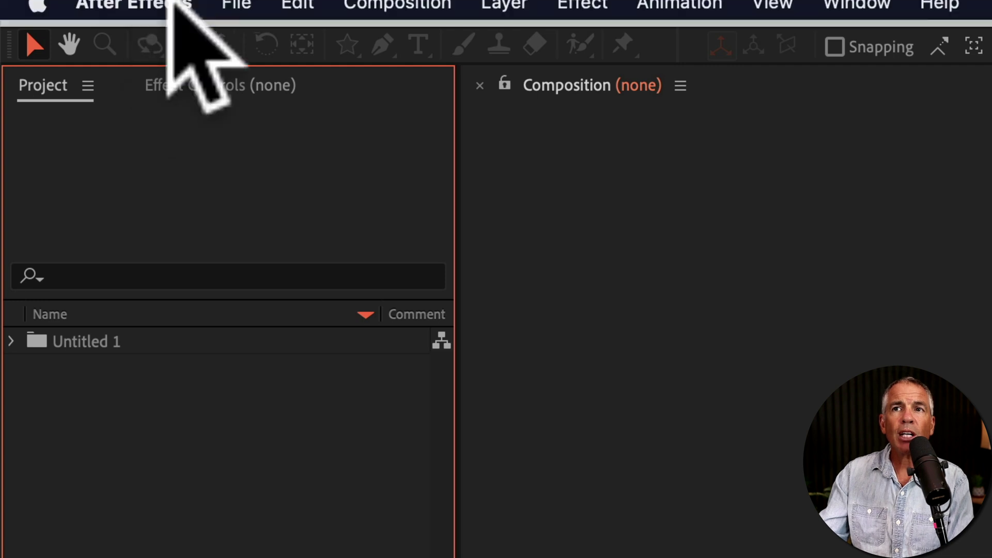
click(248, 12)
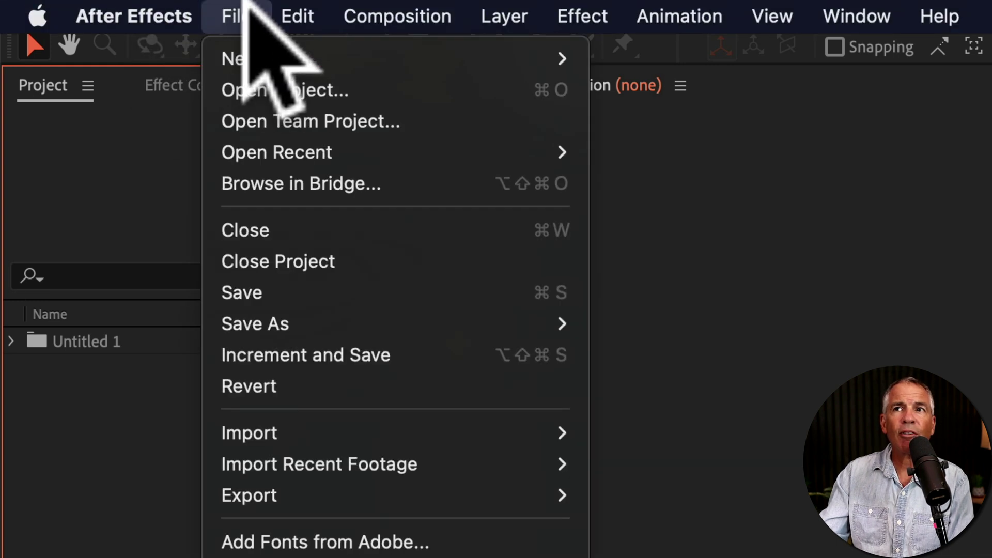
mouse_move(247, 52)
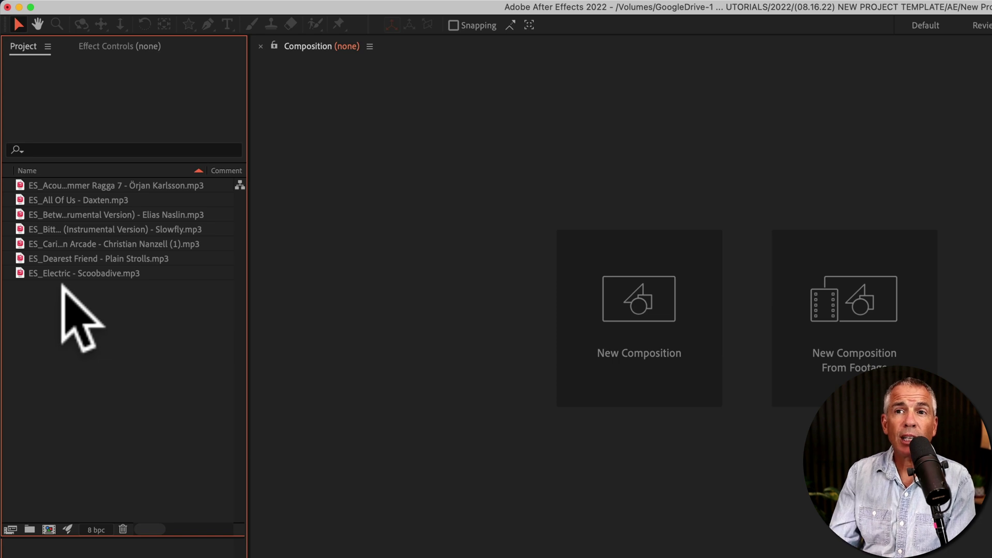
drag(62, 287, 57, 181)
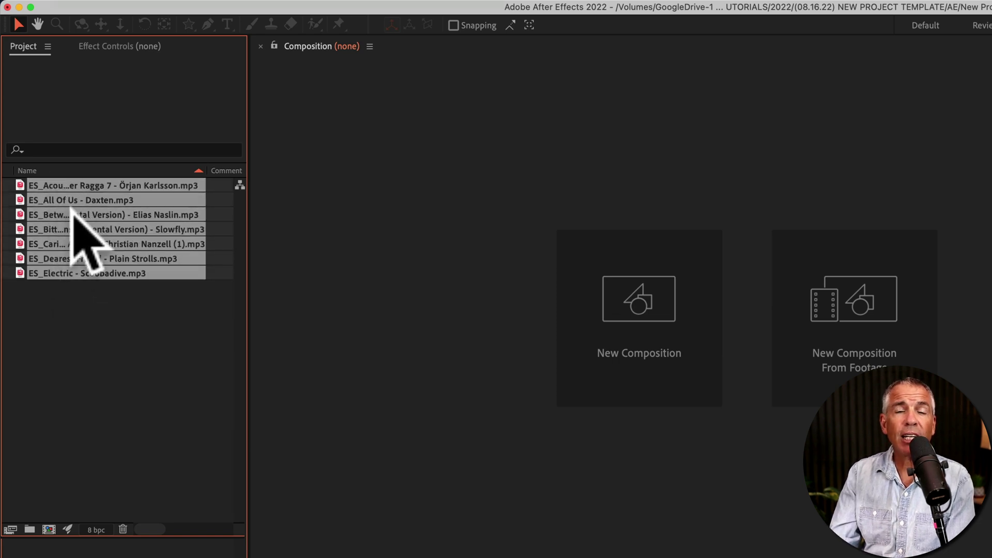
click(28, 527)
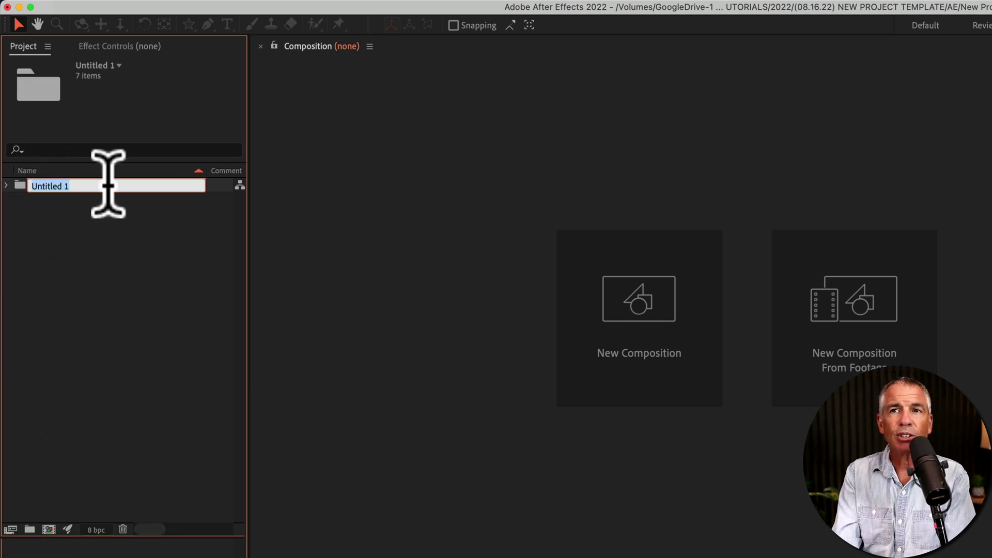
Rename the music folder to Audio
text(Audio)
key(Return)
click(119, 278)
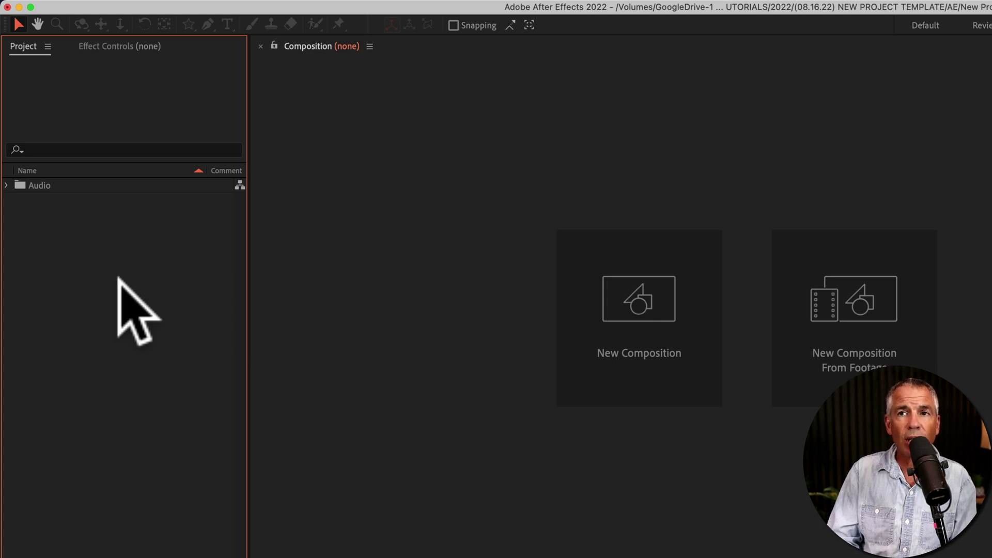
Add two new folders named Comps and Pre-Comps
right_click(97, 260)
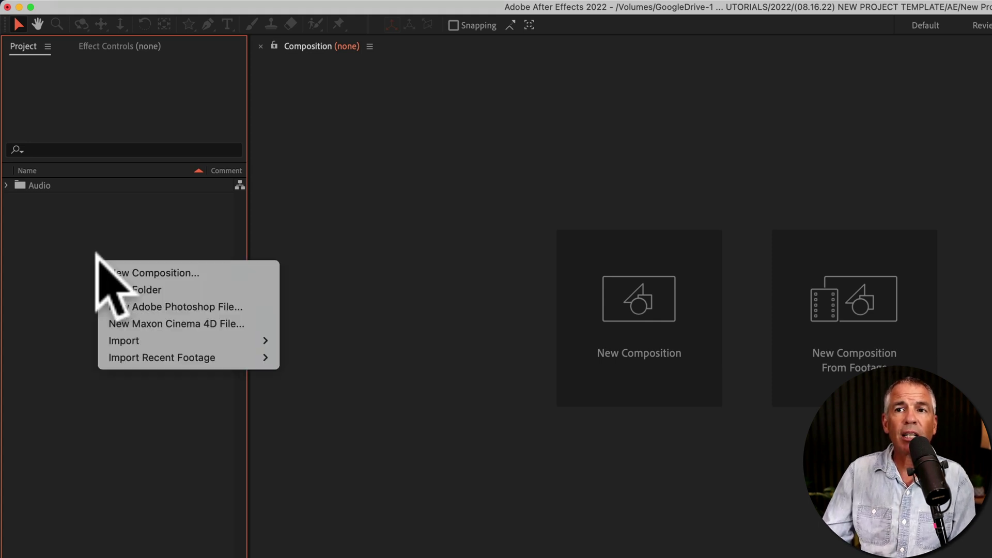
click(135, 289)
text(Comps)
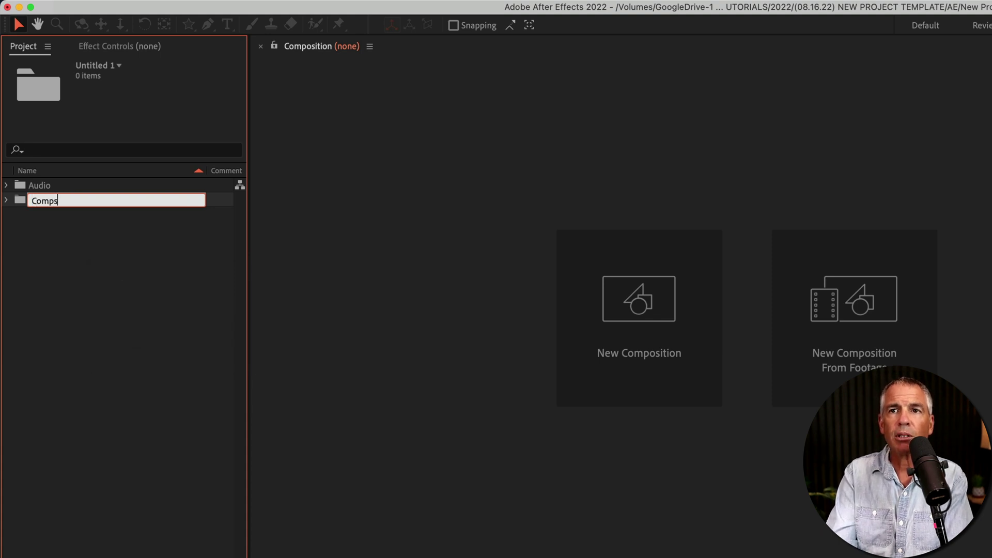
key(Return)
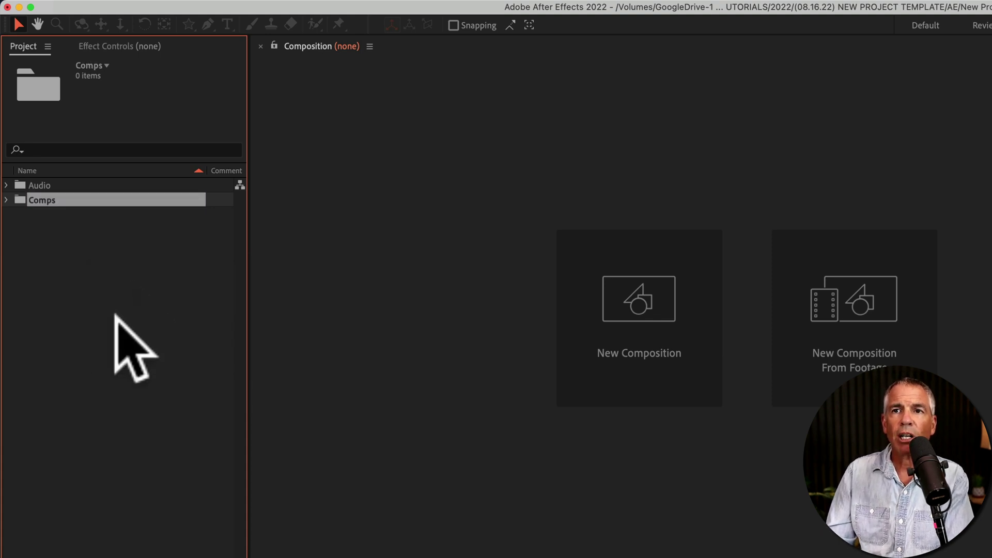
right_click(118, 324)
click(148, 345)
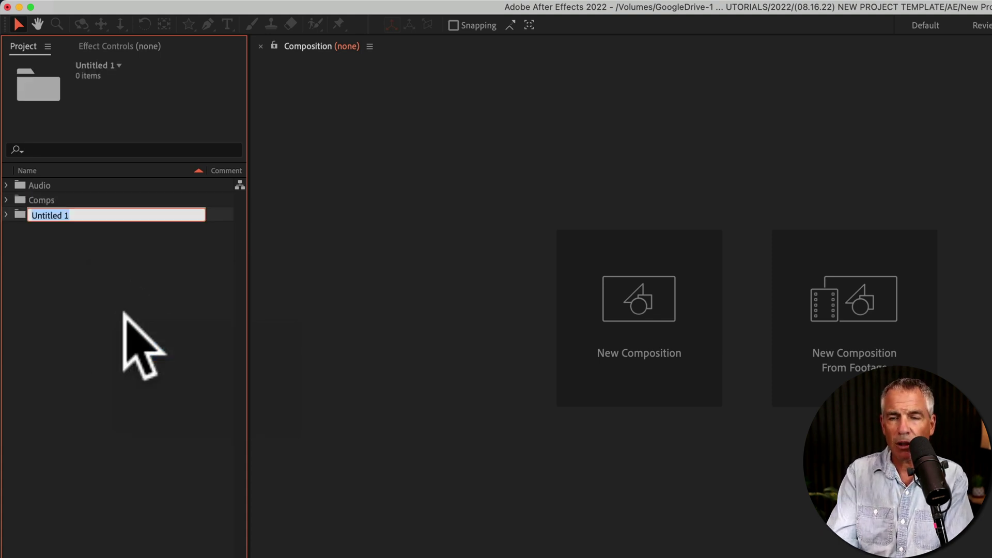
text(Pre-Comps)
key(Return)
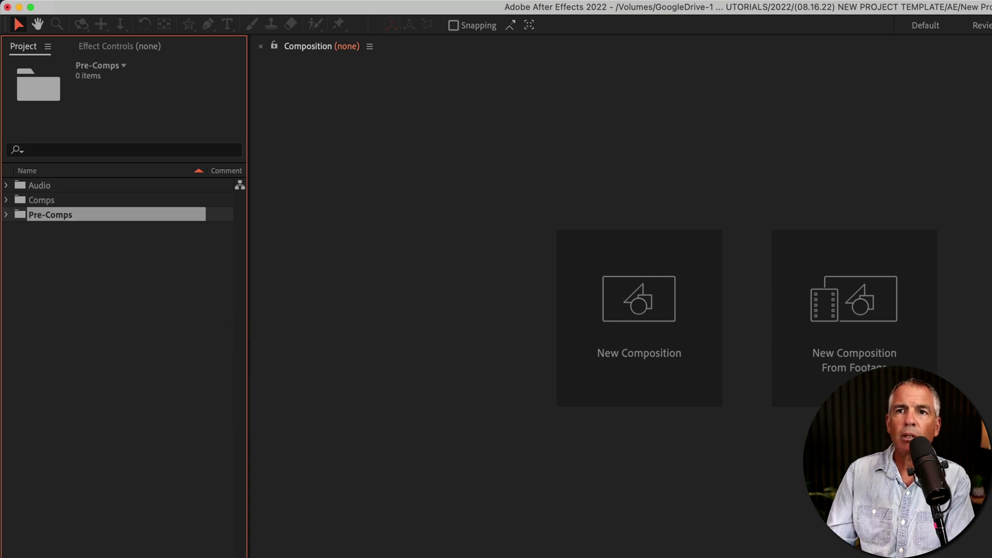
Add an Assets folder and rename the leftover Untitled 1 folder to Images
right_click(57, 356)
click(93, 384)
text(Ass)
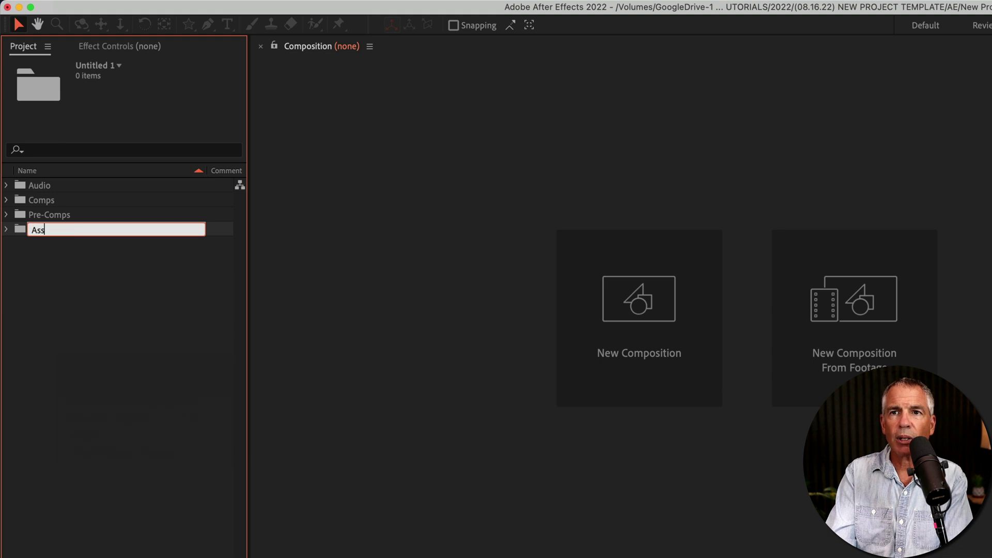
text(ets)
click(148, 301)
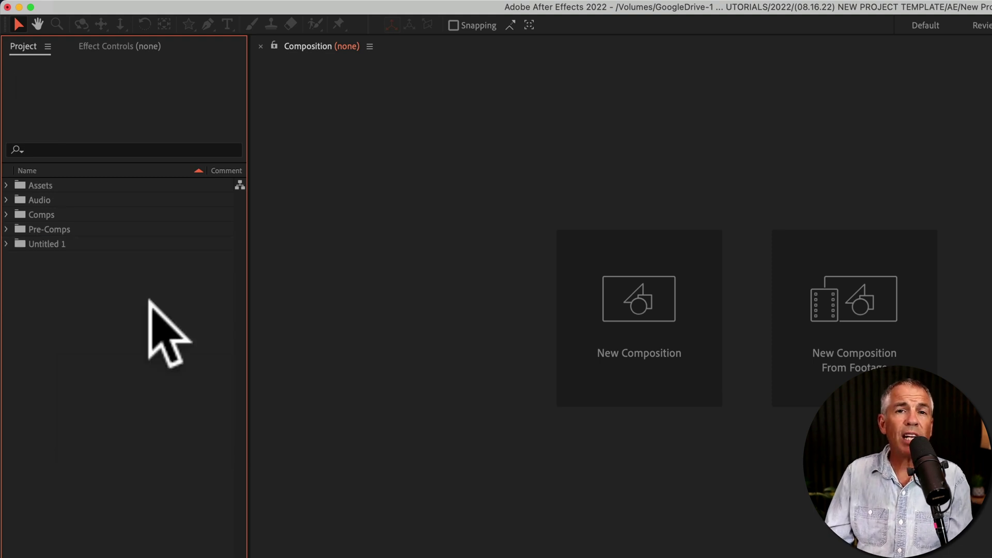
click(50, 243)
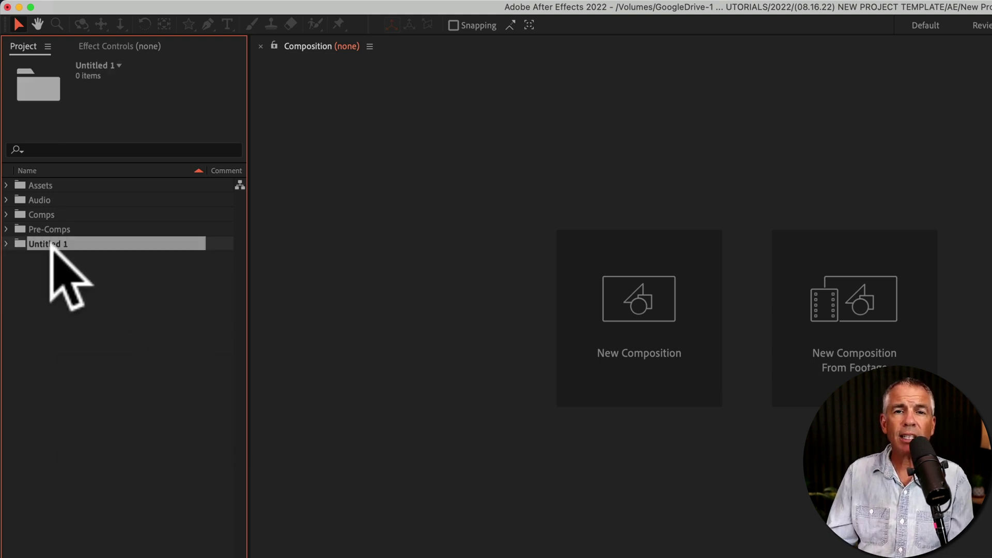
key(Return)
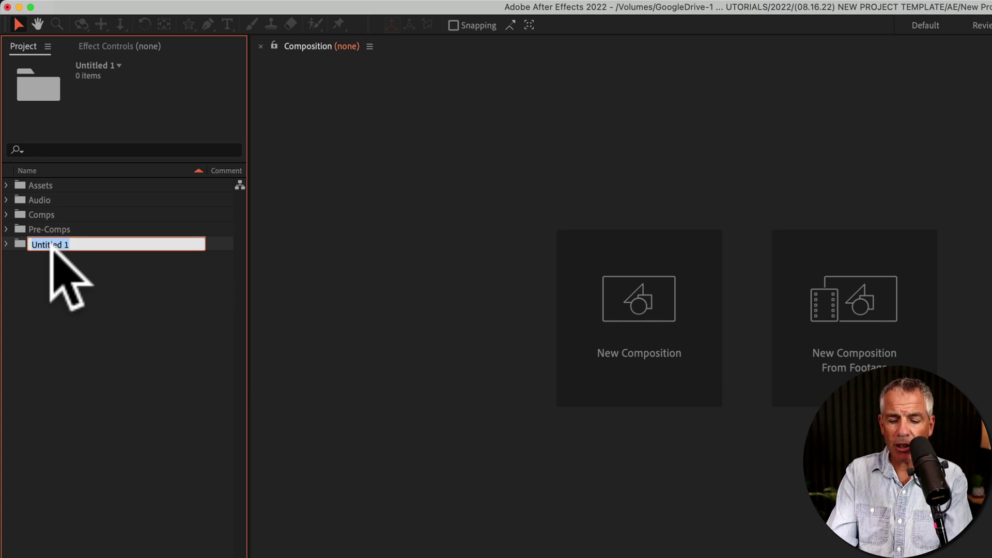
key(BackSpace)
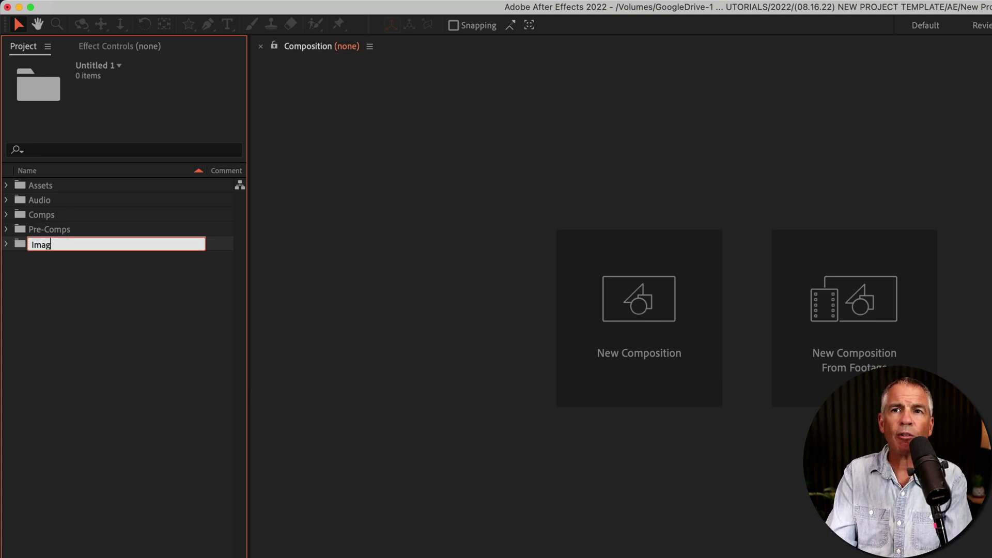
key(Return)
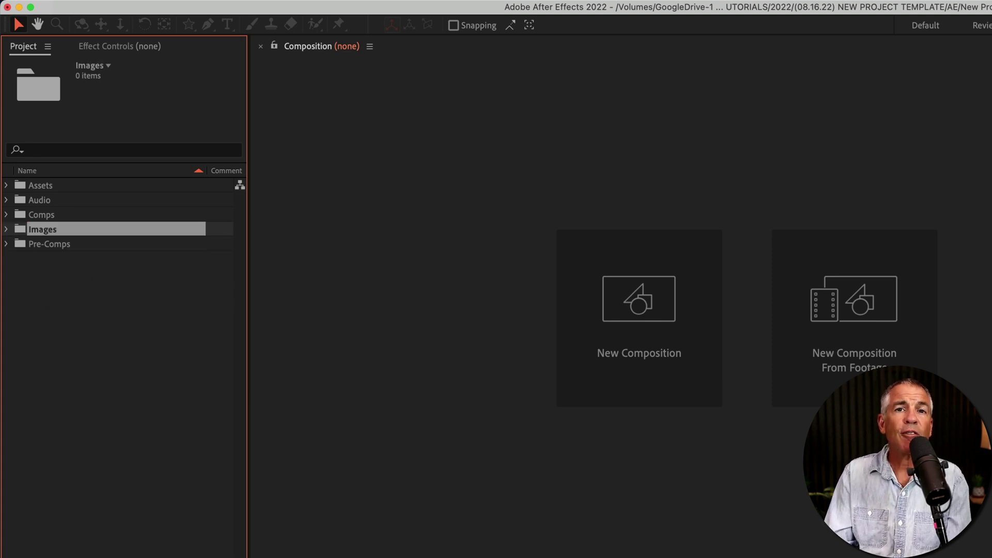
Move the Images folder into Assets and sort the project items by name
drag(33, 226, 40, 187)
click(6, 185)
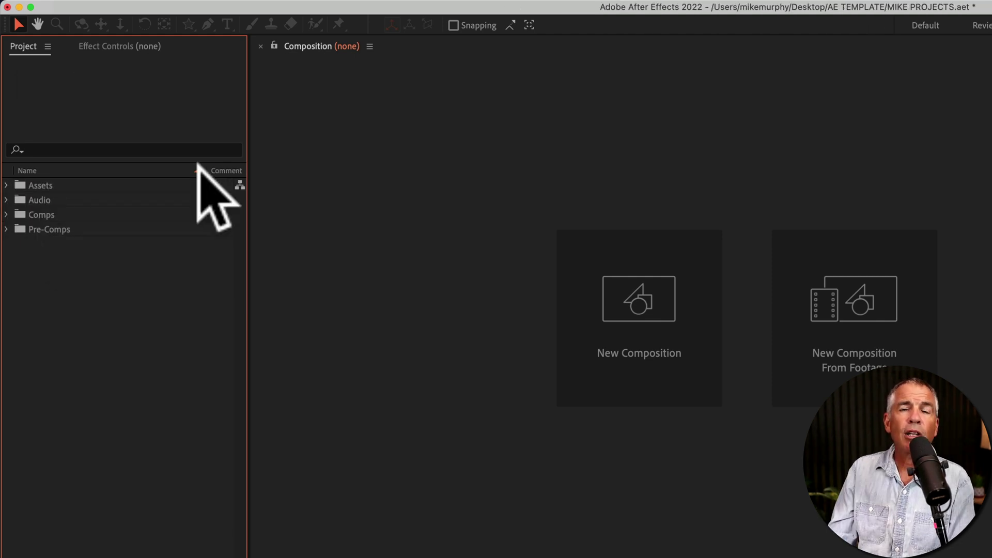
click(198, 168)
click(198, 168)
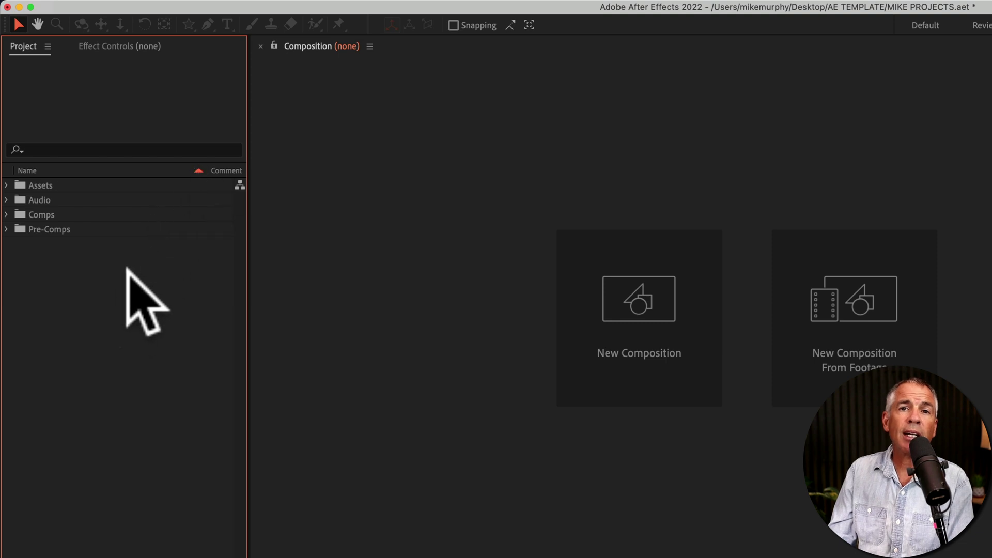
Rename the Pre-Comps folder to 01_Pre-Comps
click(44, 227)
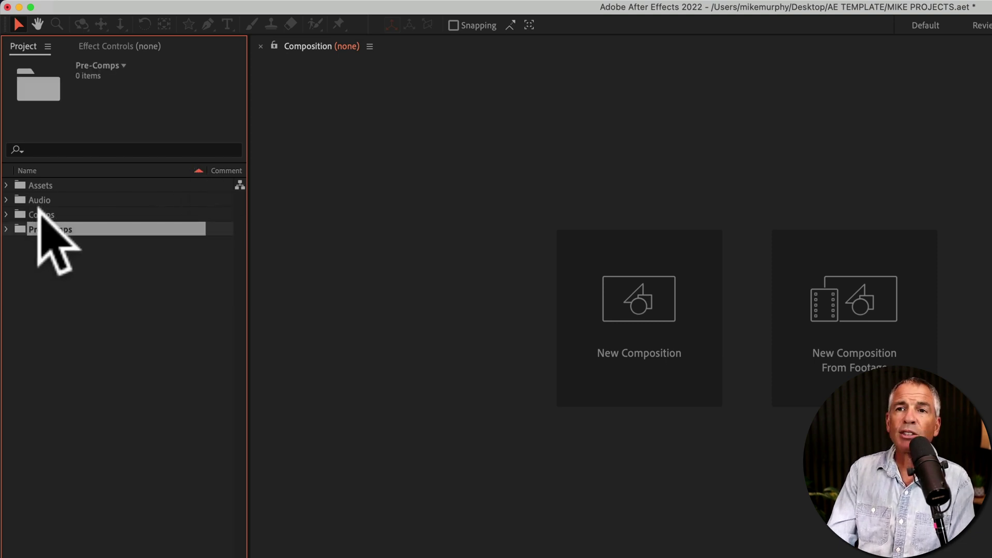
key(Return)
key(Left)
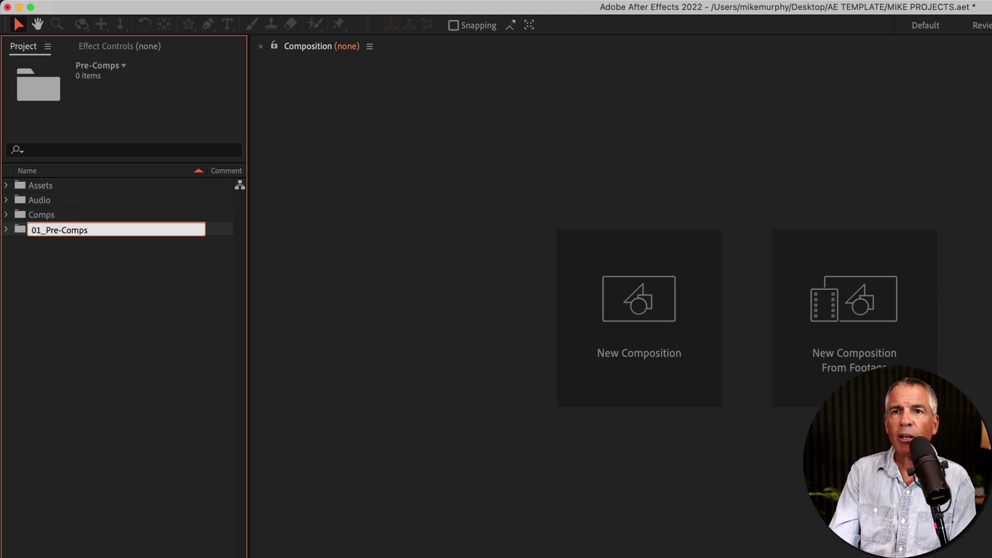
text(01_)
key(Return)
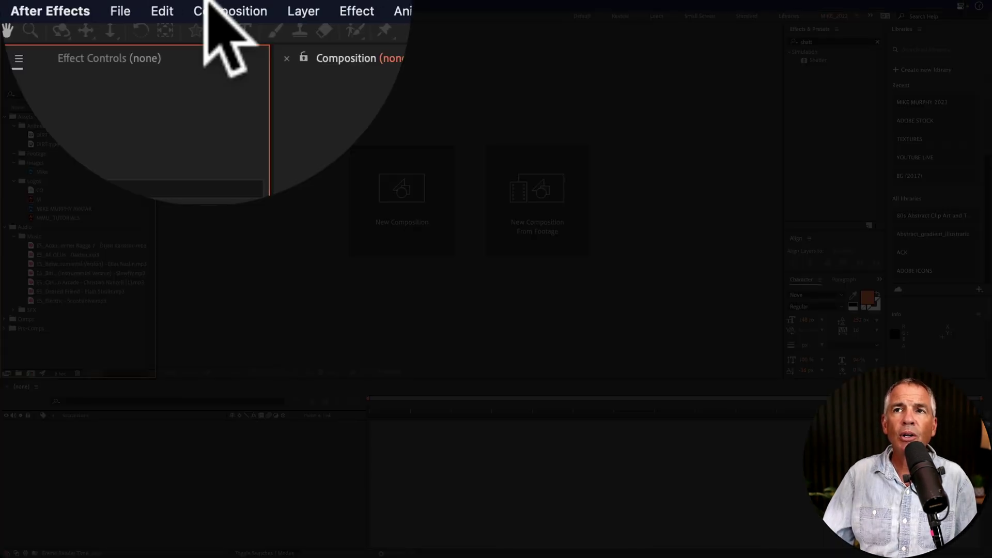
Set up Save As for MIKE PROJECTS in AE TEMPLATE as an After Effects Template Project
click(163, 11)
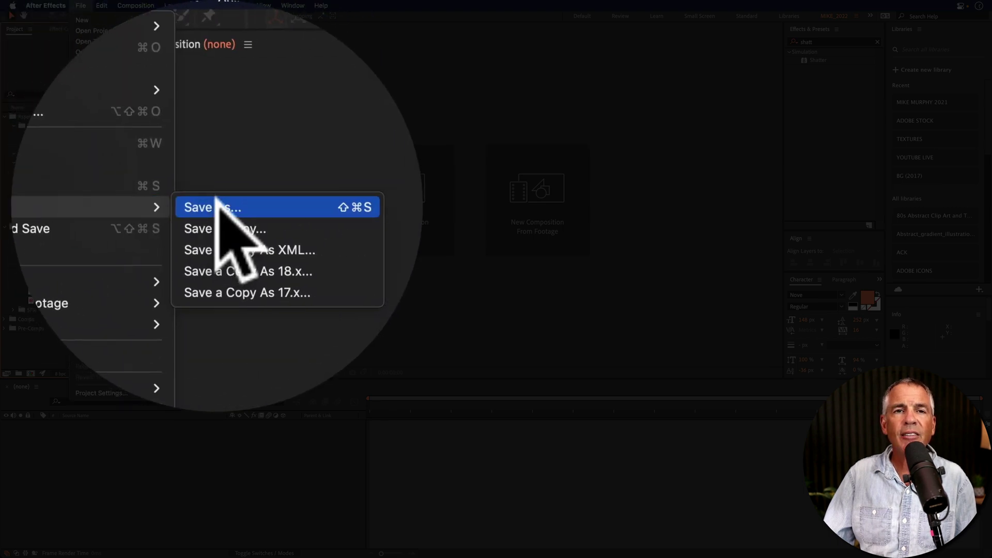
click(212, 207)
click(259, 117)
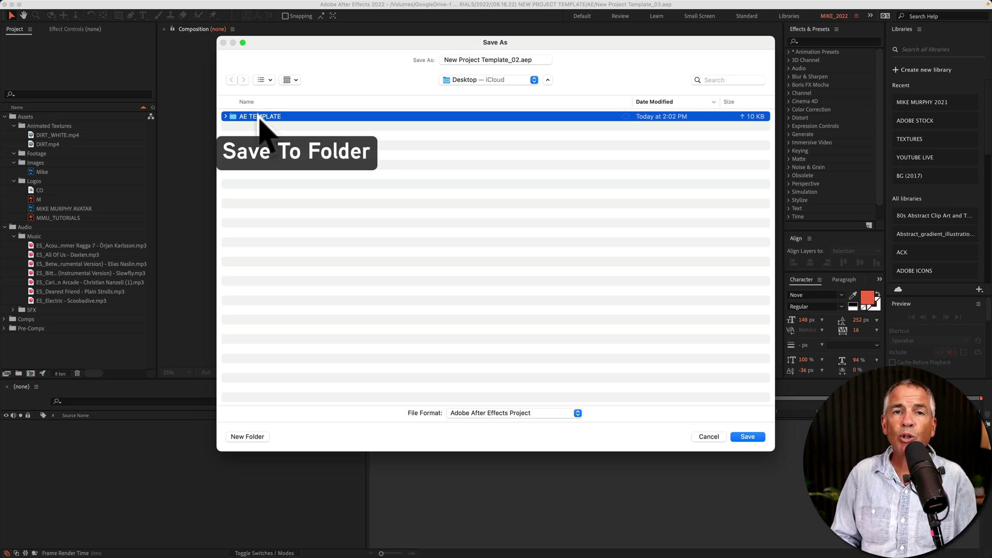
click(494, 60)
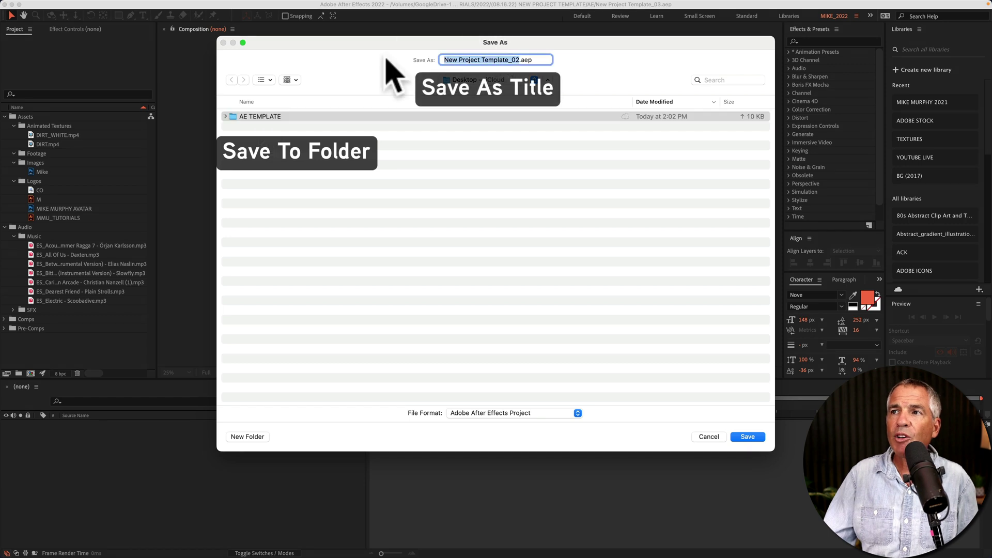
text(MIKE PROJECTS)
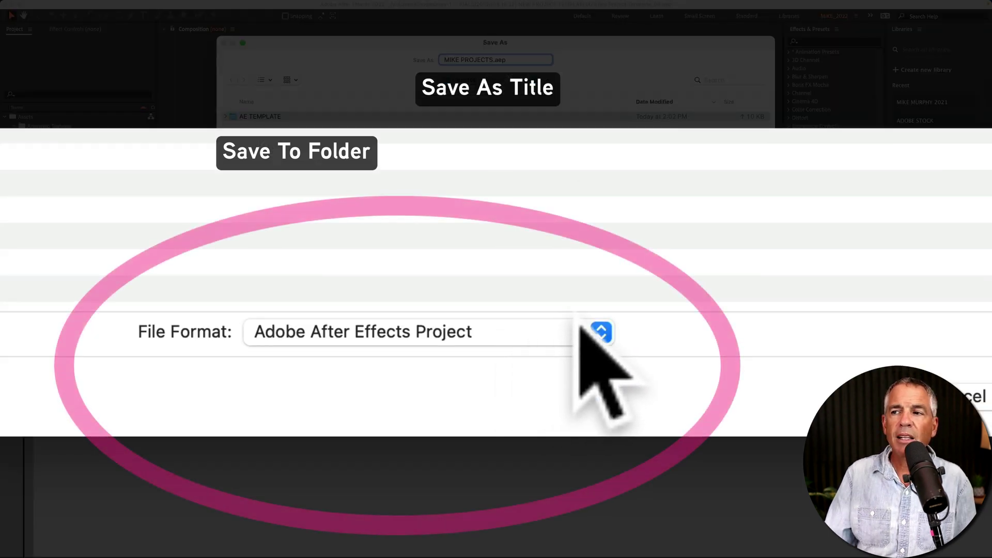
click(581, 327)
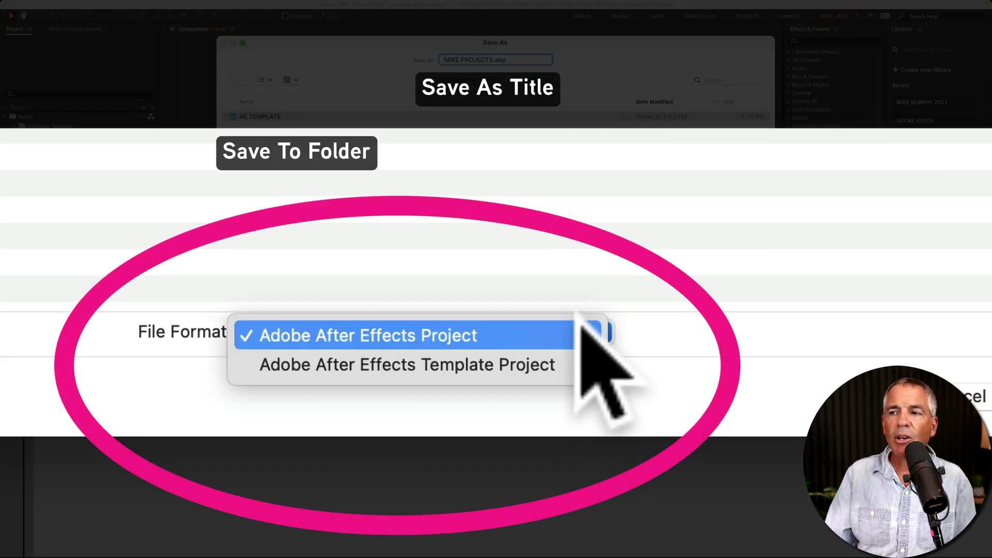
click(583, 362)
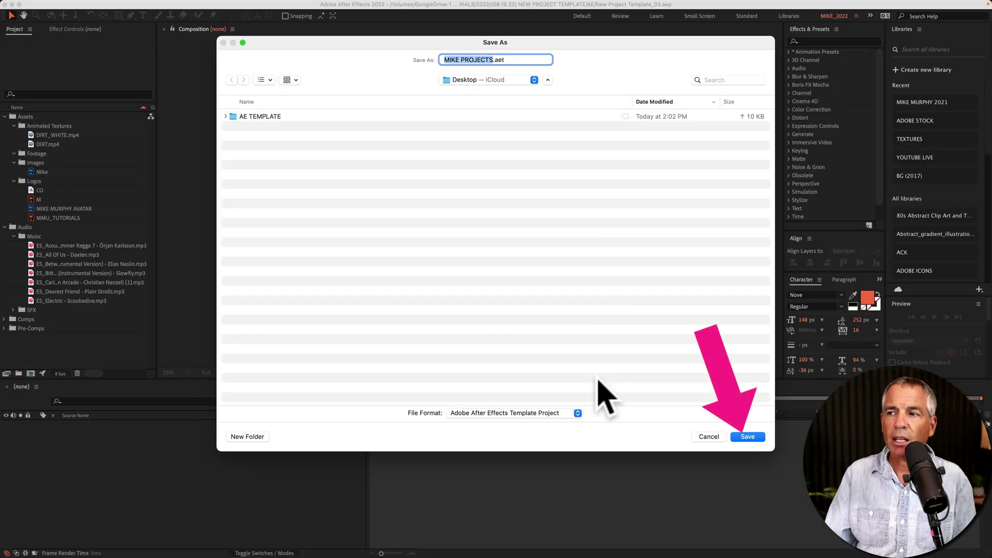
Save the template, then enable New Project loads template in the New Project preferences
click(747, 438)
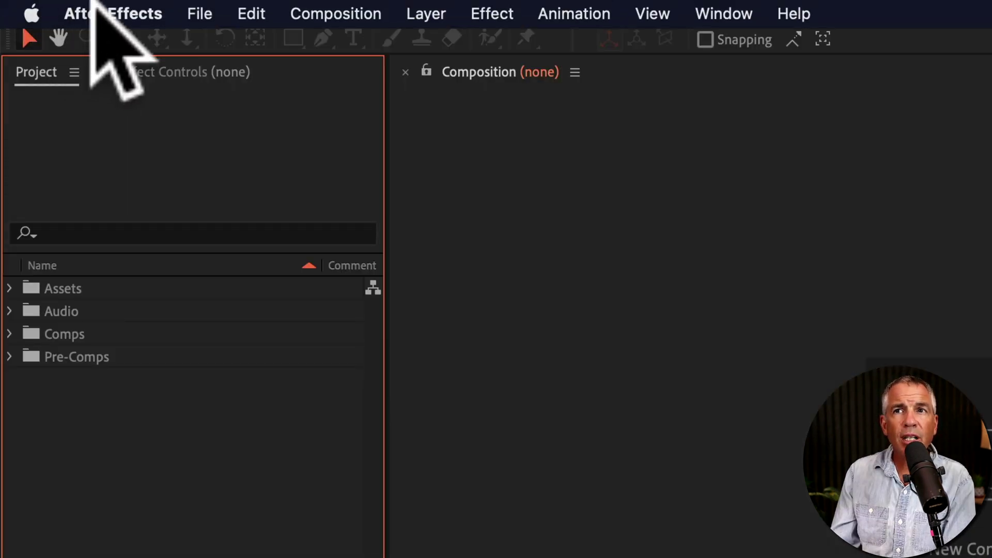
click(112, 8)
mouse_move(127, 93)
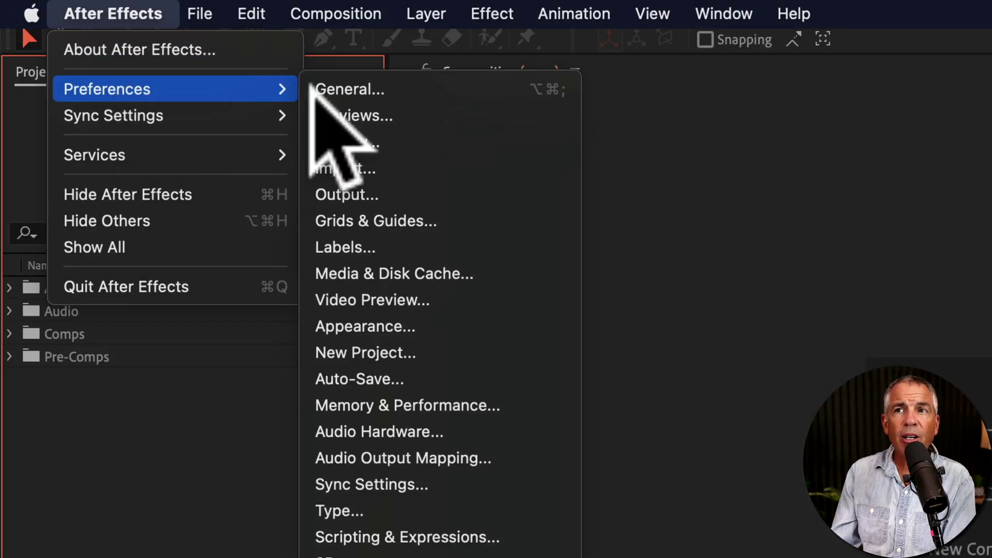
click(467, 350)
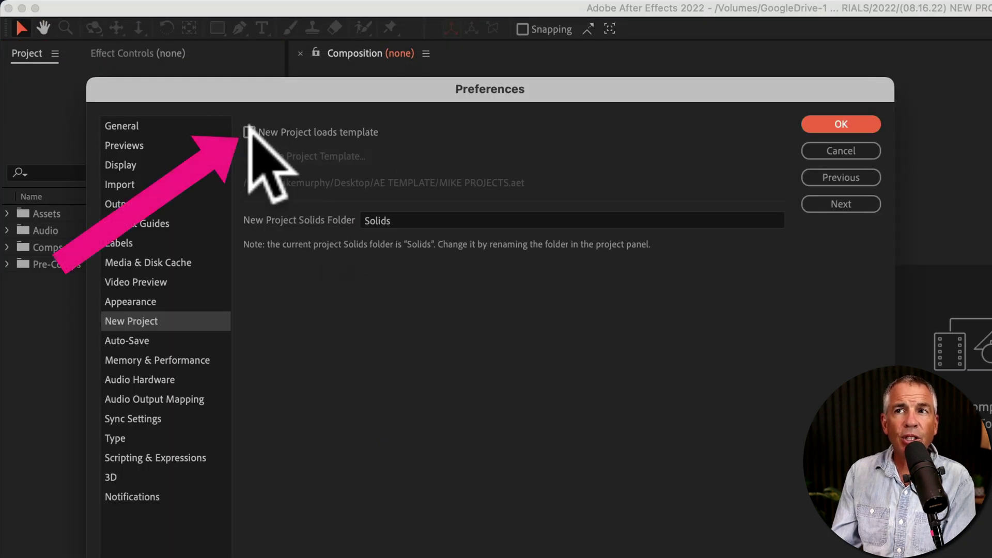
click(249, 130)
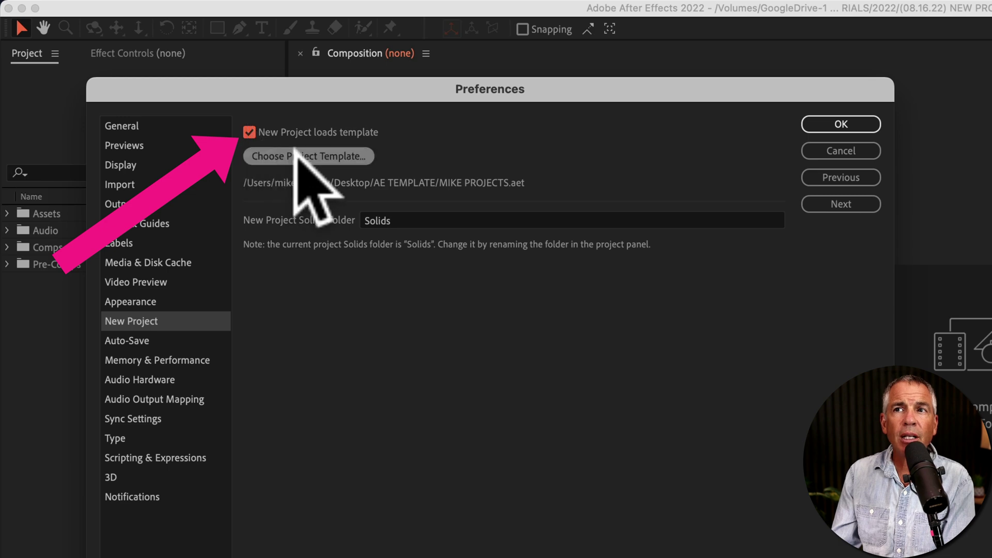
Choose the saved .aet file from PROJECT TEMPATES as the template and confirm Preferences
click(353, 153)
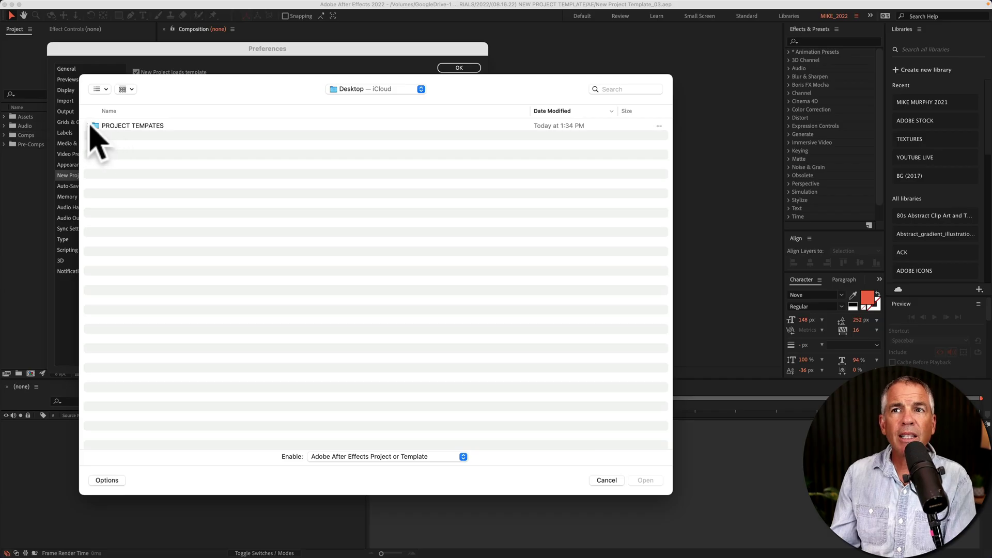
click(90, 125)
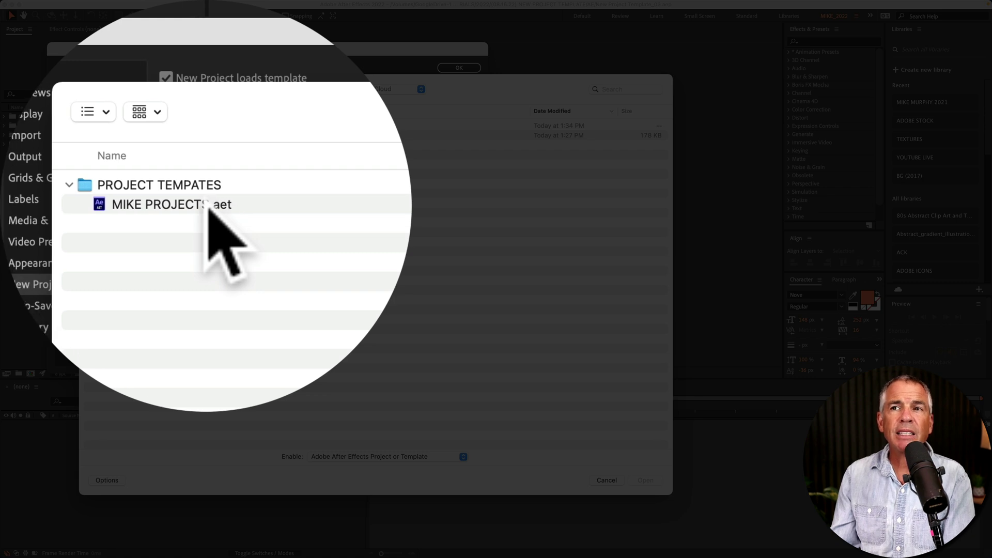
click(164, 136)
click(649, 480)
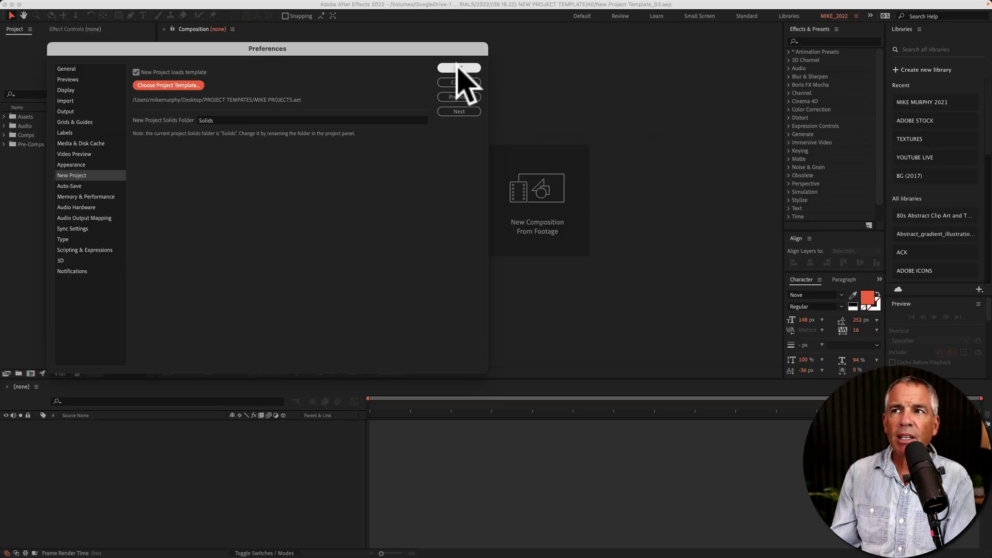
click(459, 68)
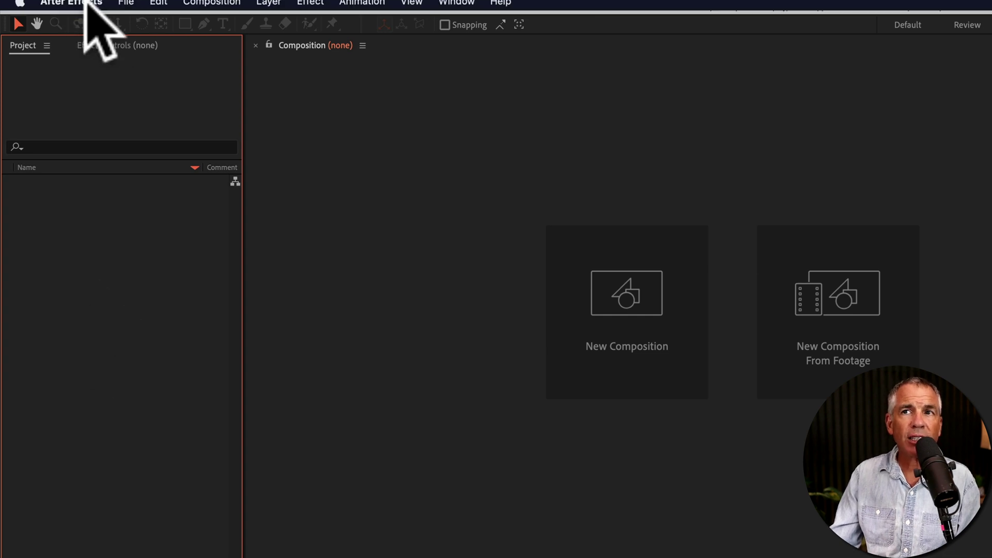
Create a new project and select its four template folders, then clear the selection
click(127, 8)
mouse_move(129, 31)
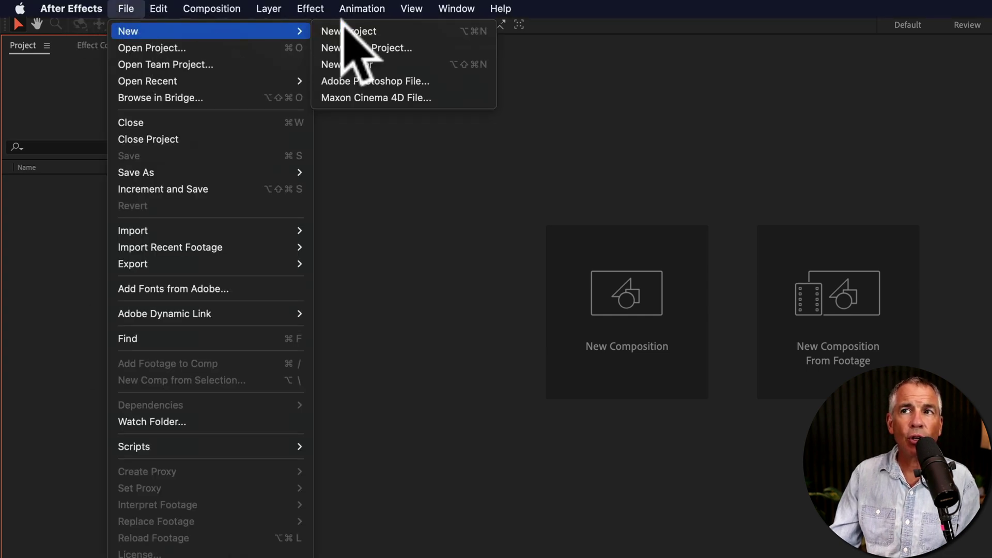
click(380, 30)
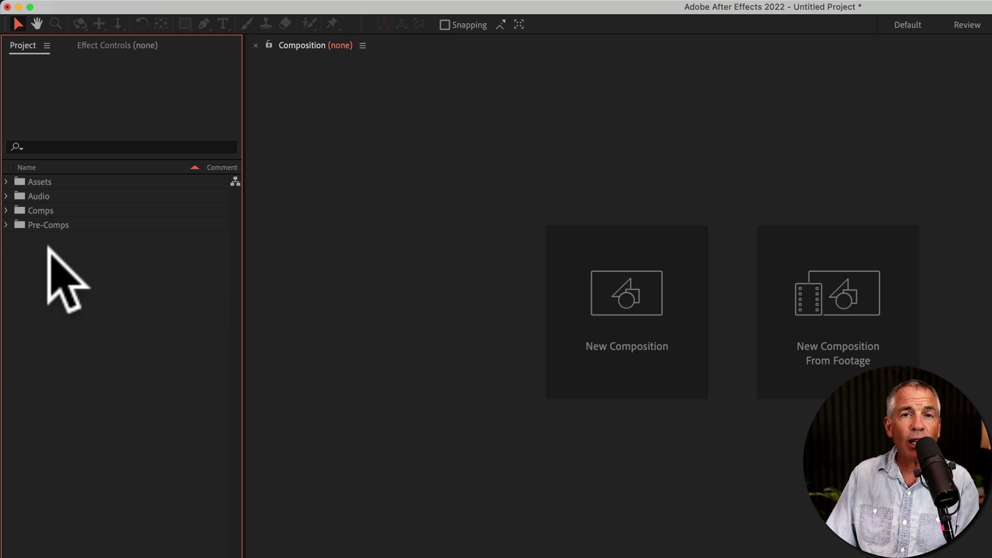
drag(60, 239, 40, 189)
click(68, 269)
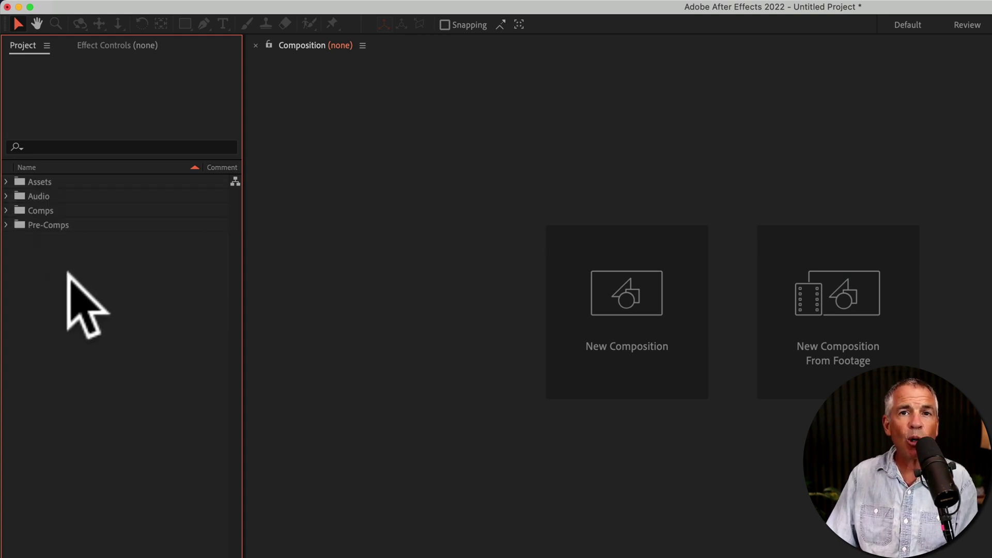
Expand Assets and Animated Textures to inspect the DIRT_WHITE.mp4 and DIRT.mp4 clips
click(6, 182)
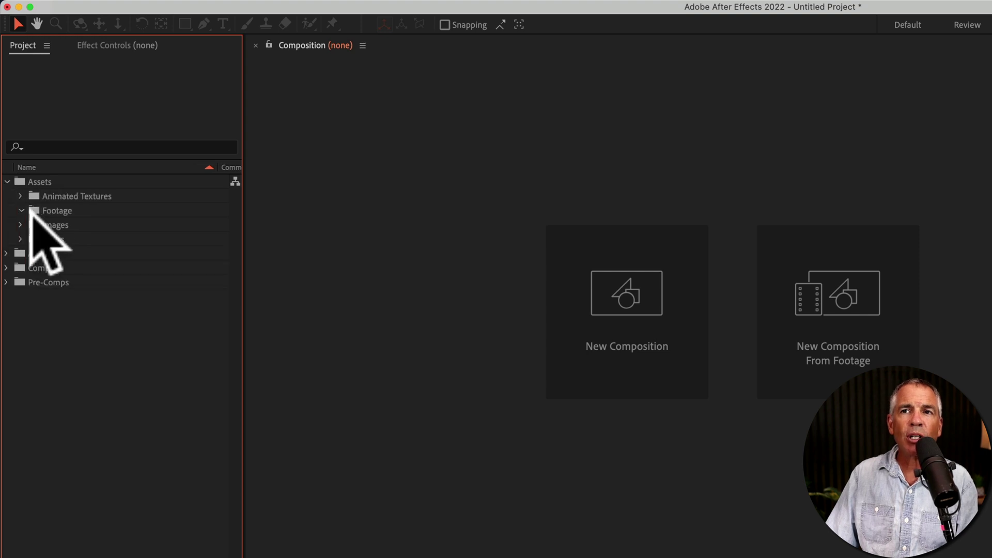
click(21, 196)
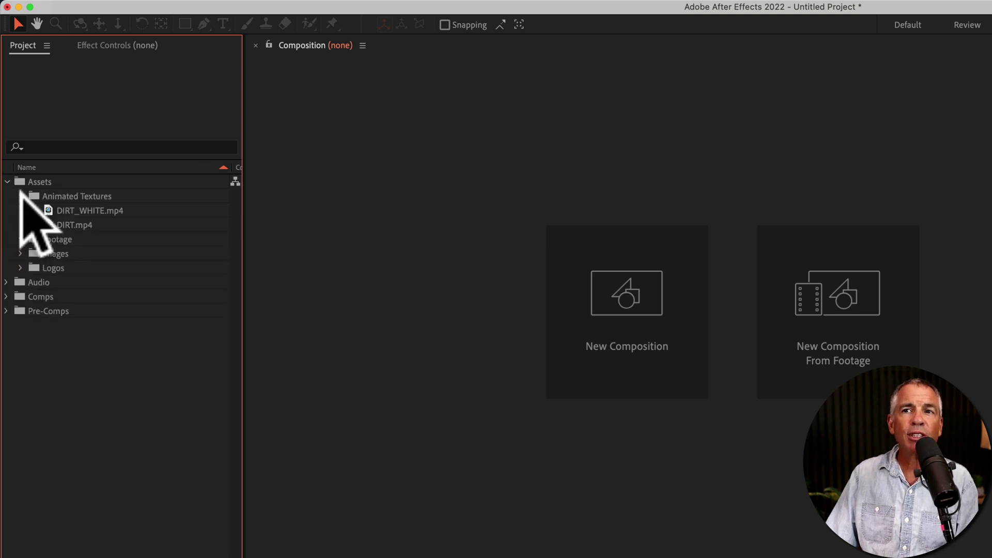
click(105, 212)
click(106, 226)
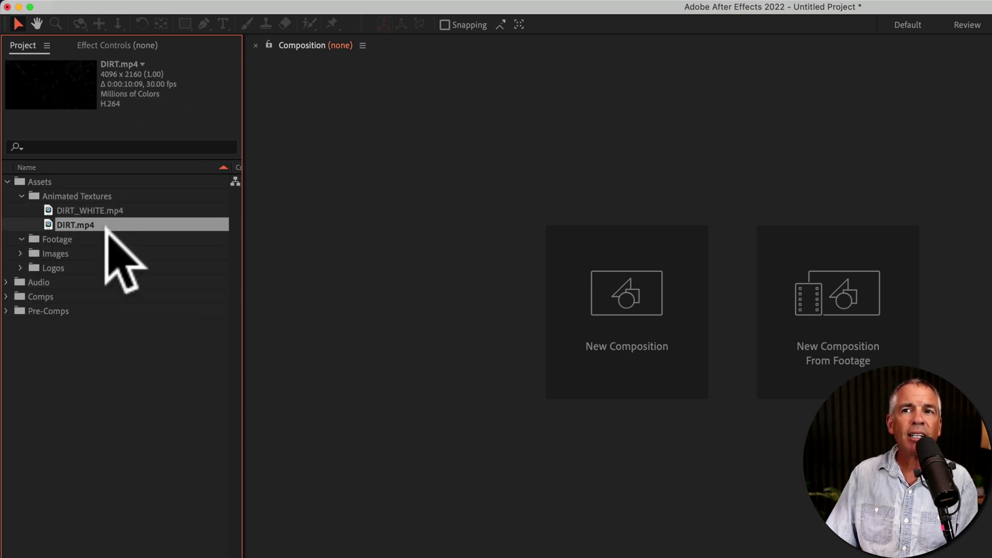
click(112, 399)
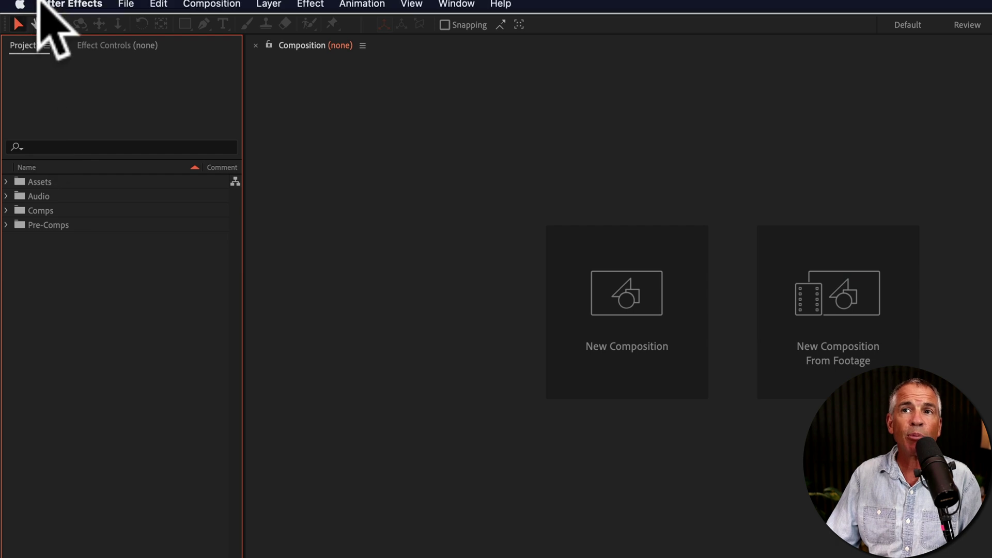
Untick New Project loads template in the New Project preferences and confirm with OK
click(62, 9)
mouse_move(64, 55)
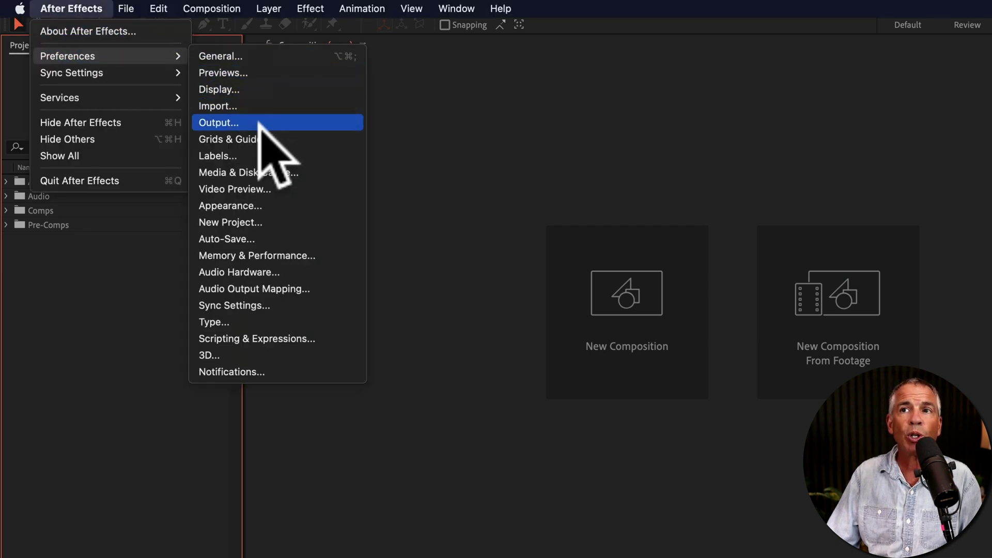
click(270, 223)
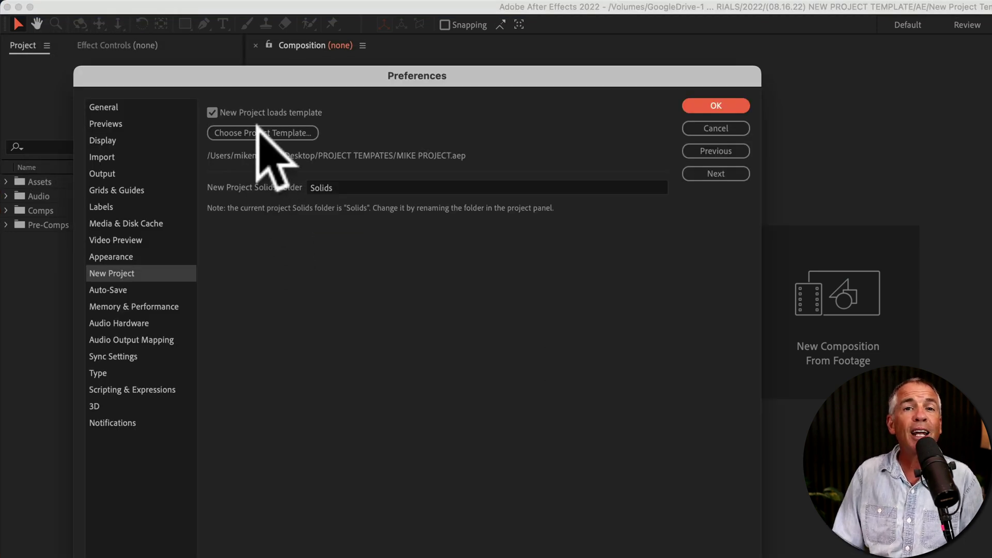
click(212, 112)
click(712, 107)
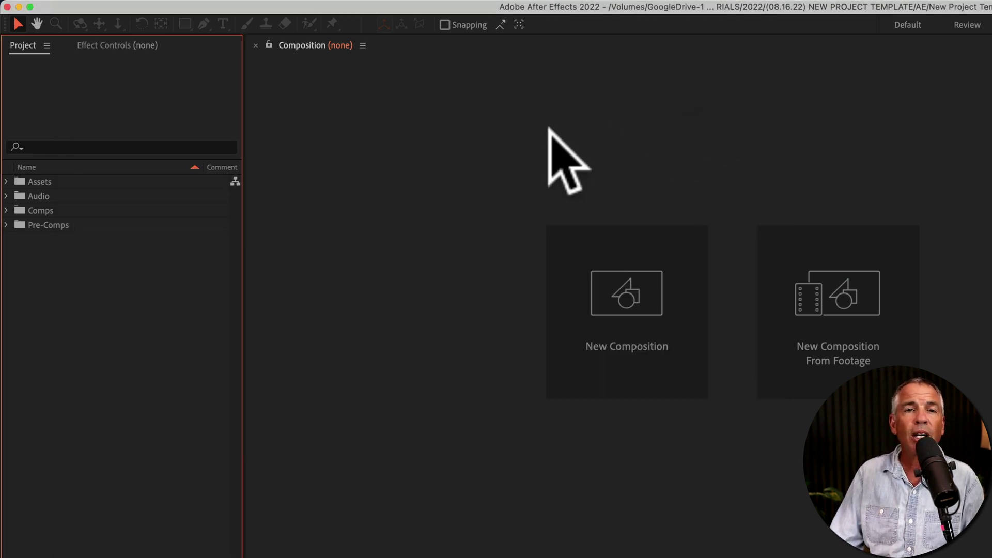
Create a blank new project, then drag MIKE PROJECTS.aet from the desktop to open it
click(82, 5)
mouse_move(129, 20)
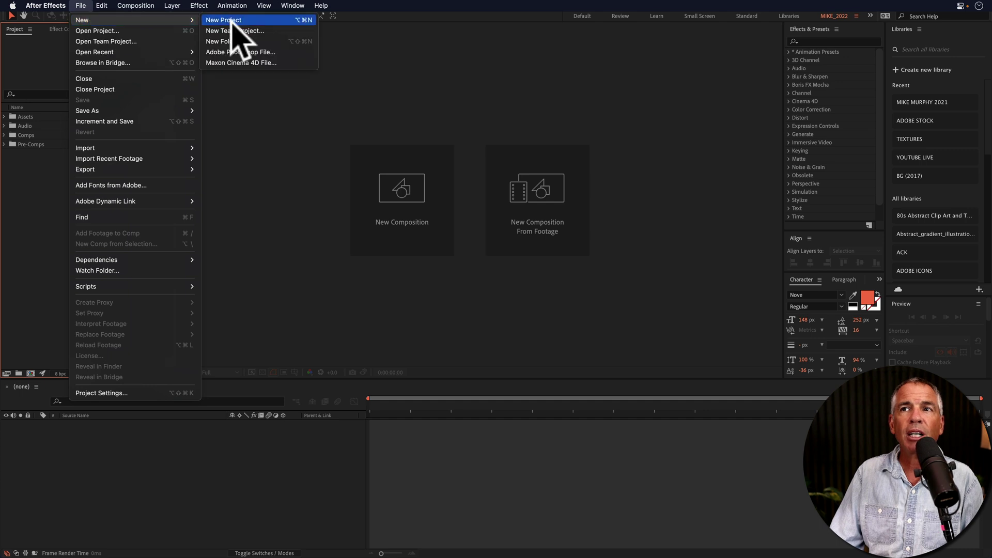
click(231, 21)
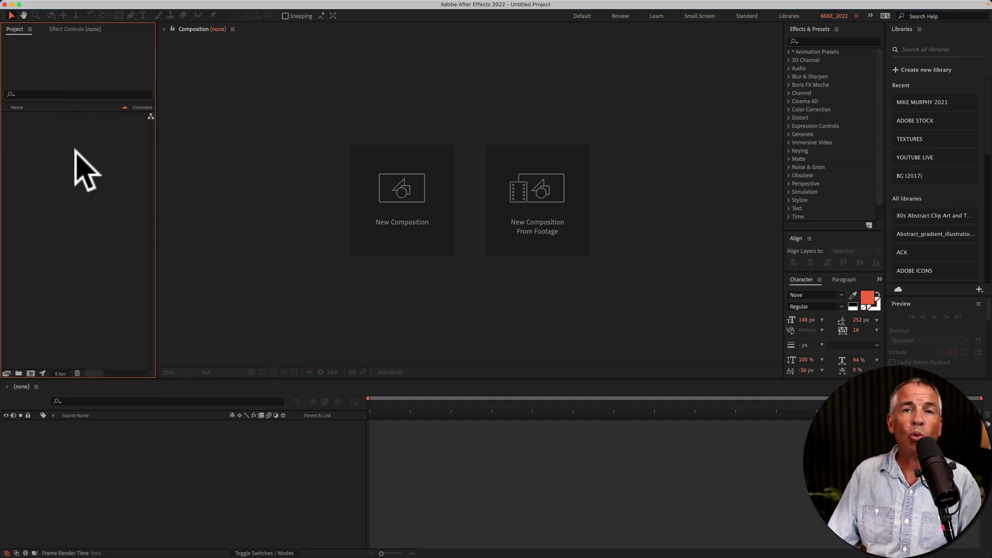
drag(76, 150, 72, 155)
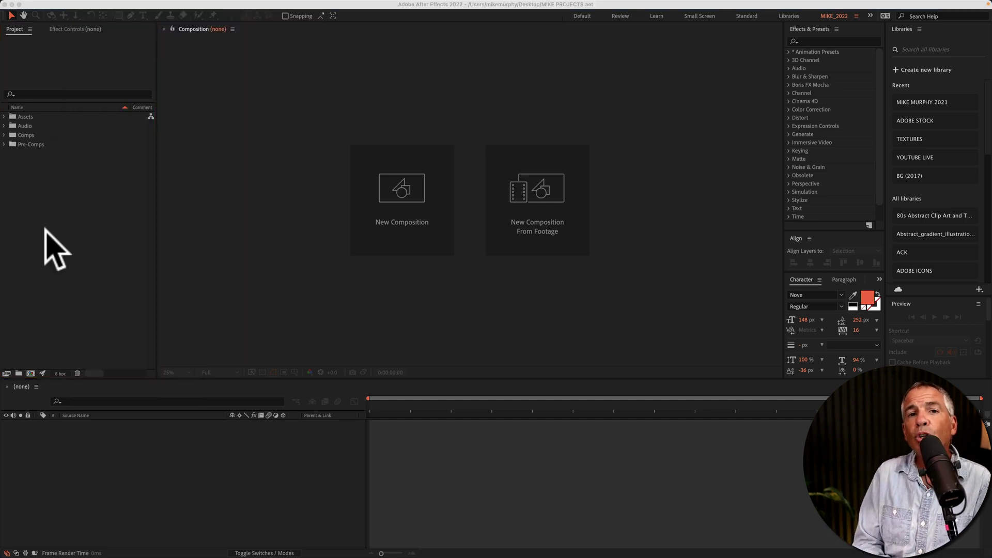